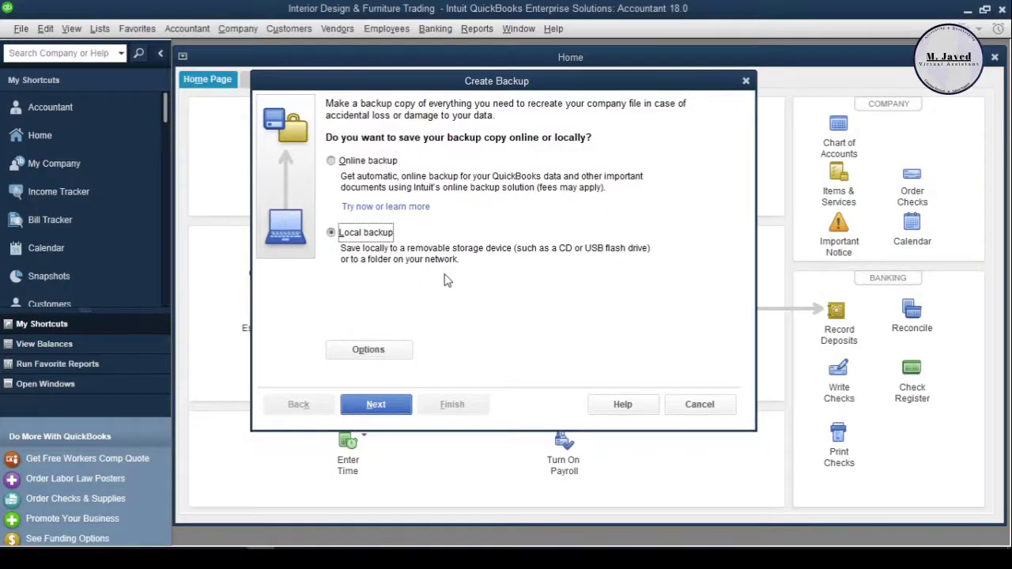
Step: Set the backup folder to KINGSTON (G:)\QB Backup, then save the QBB copy there
click(368, 349)
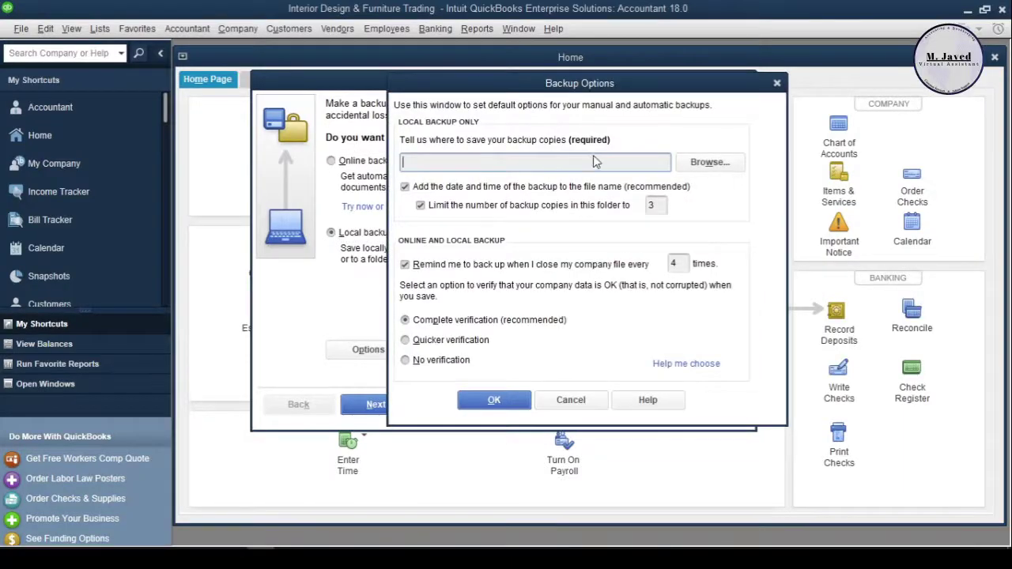
click(708, 162)
scroll(471, 296, down, 4)
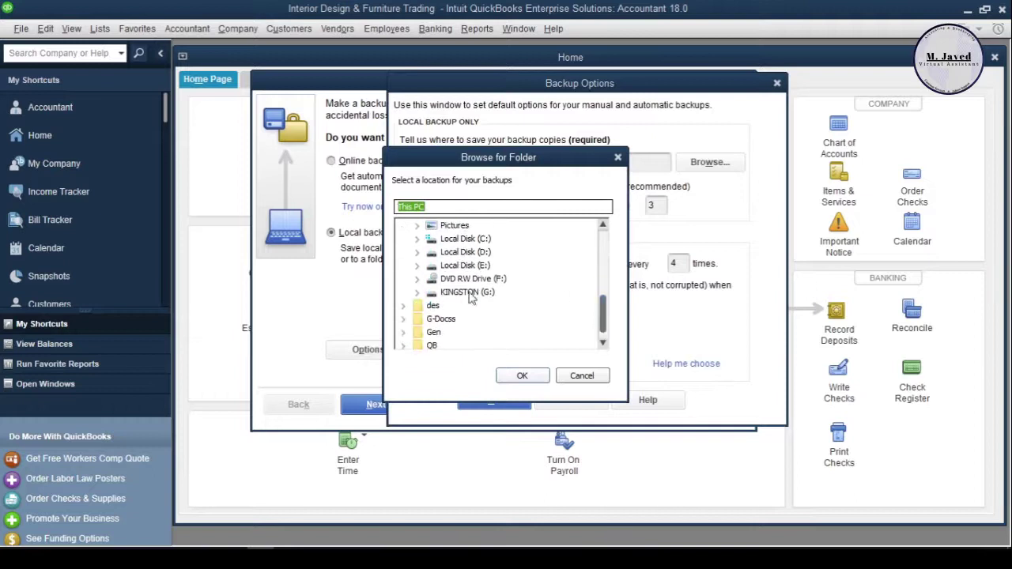
double_click(467, 292)
click(472, 319)
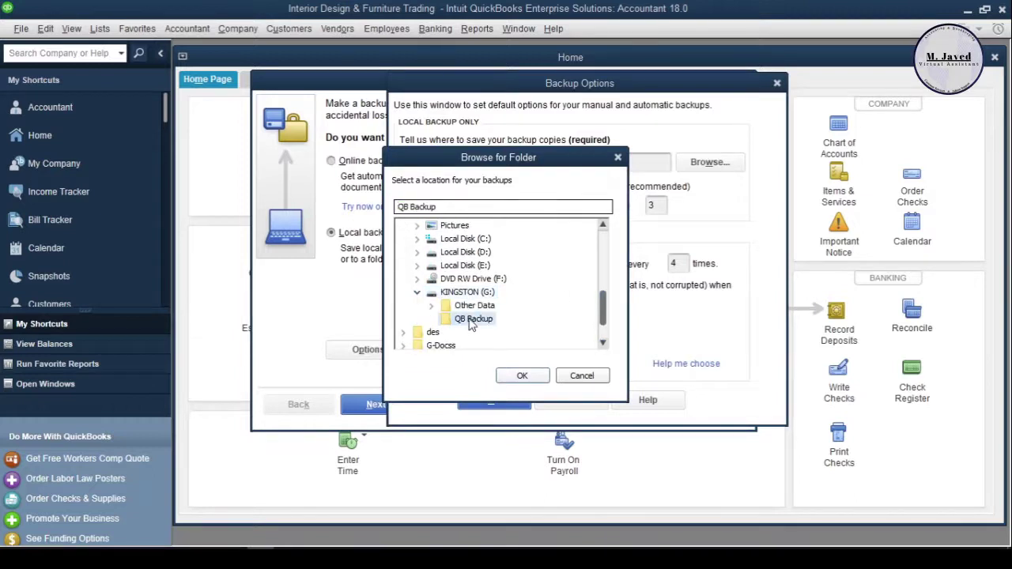
click(527, 378)
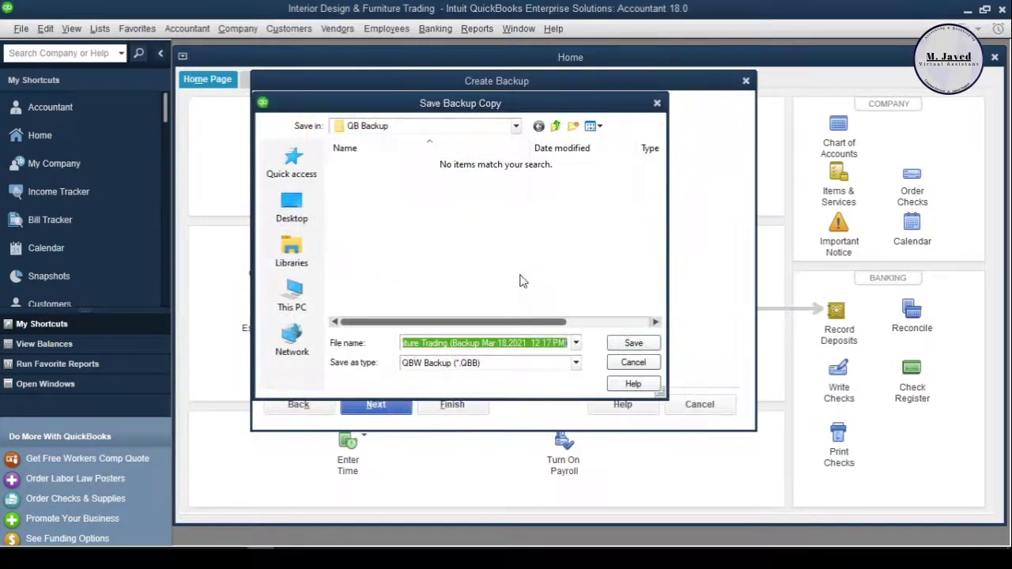
click(633, 344)
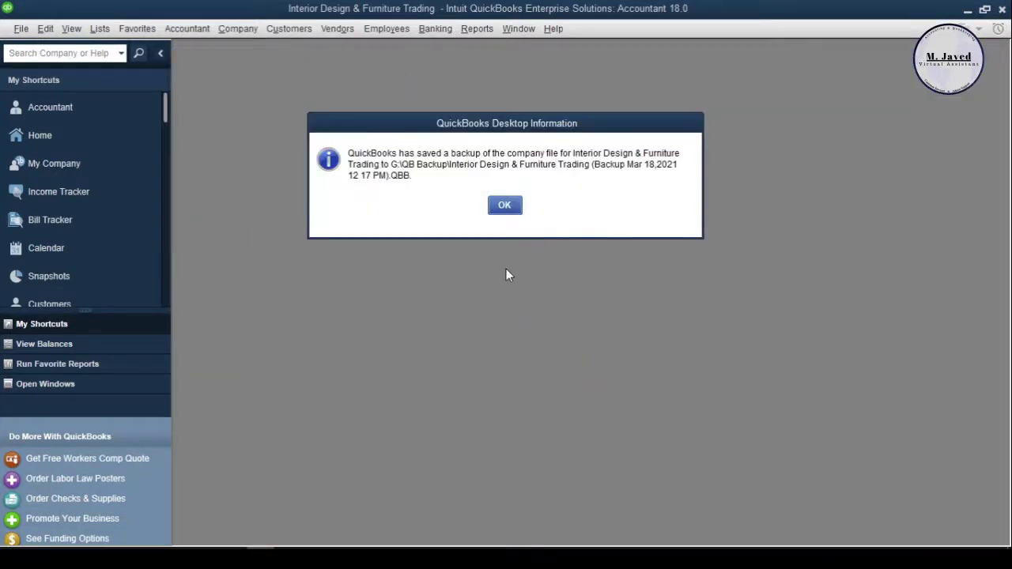
click(504, 205)
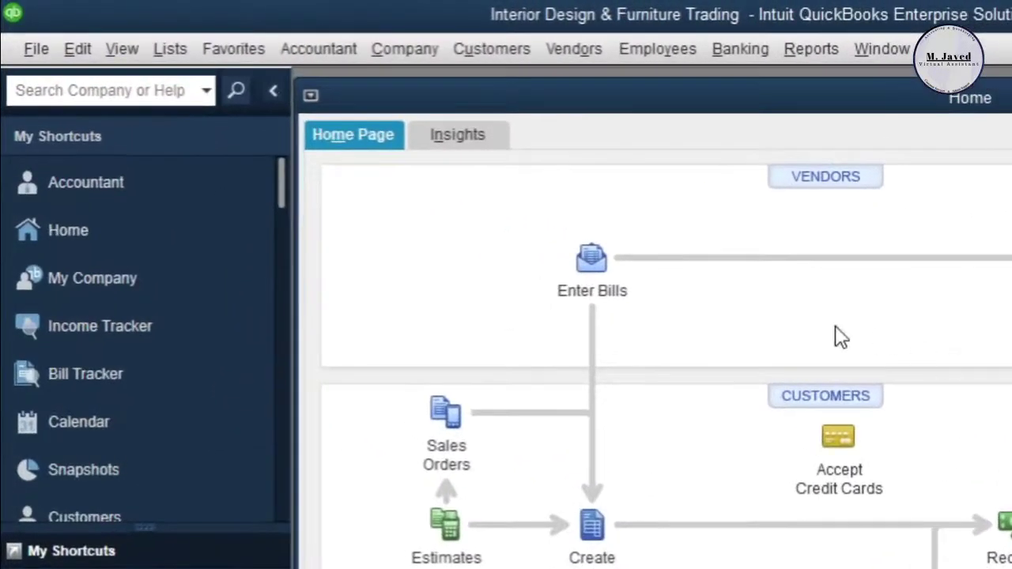
Step: Start a local backup of the company file with Back Up Company > Create Local Backup
click(40, 50)
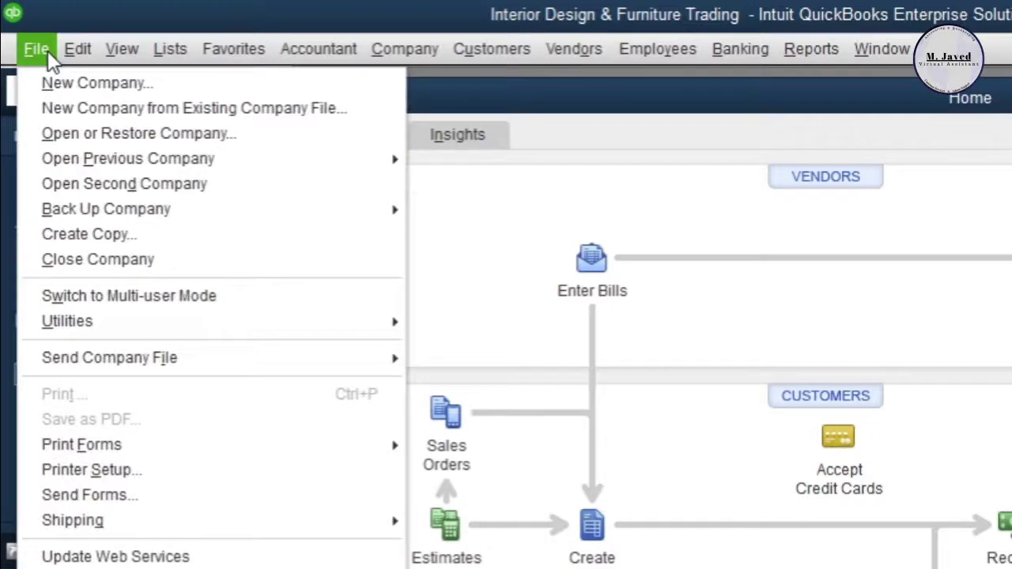
mouse_move(273, 220)
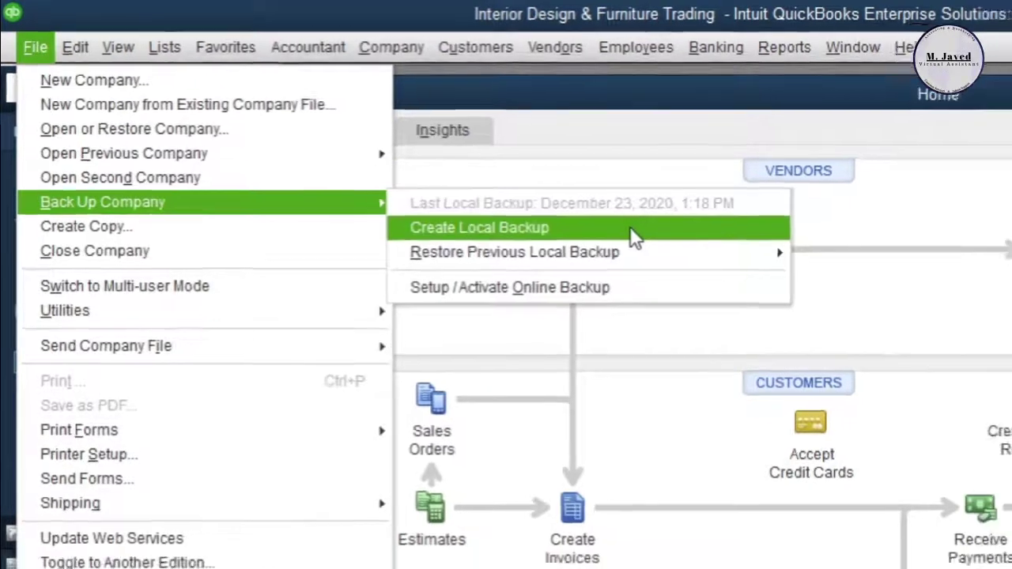
click(655, 238)
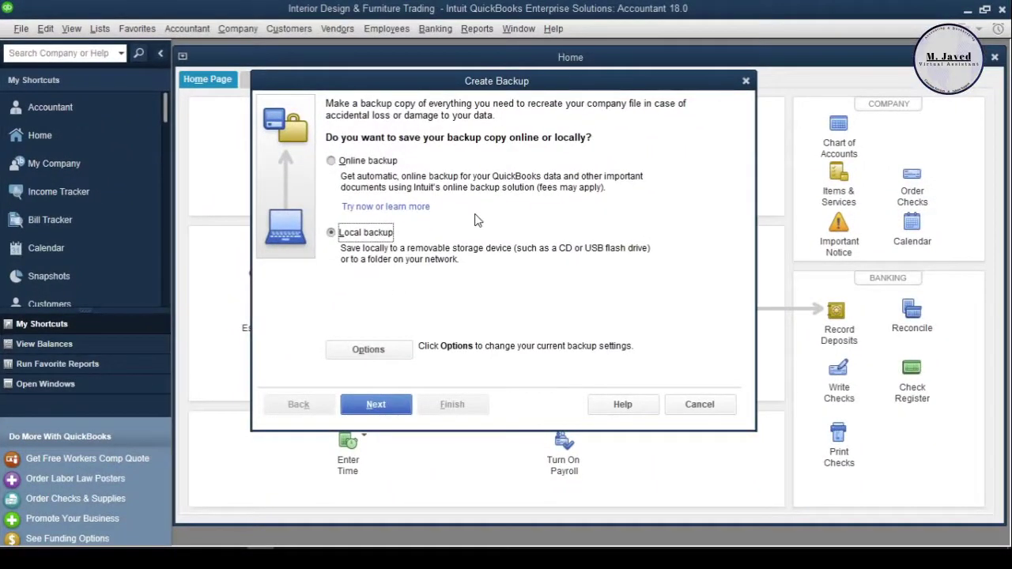
click(331, 161)
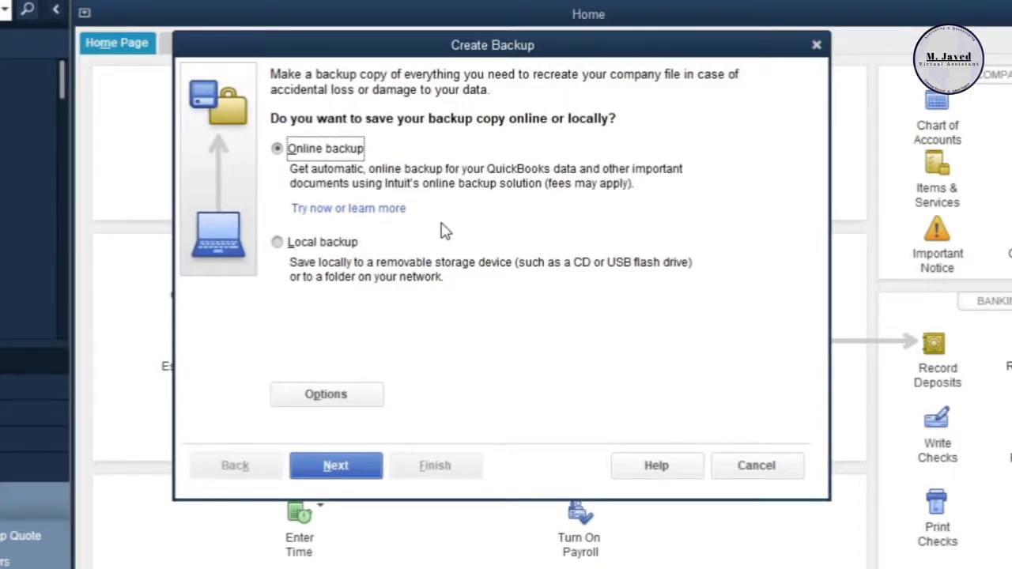
click(283, 245)
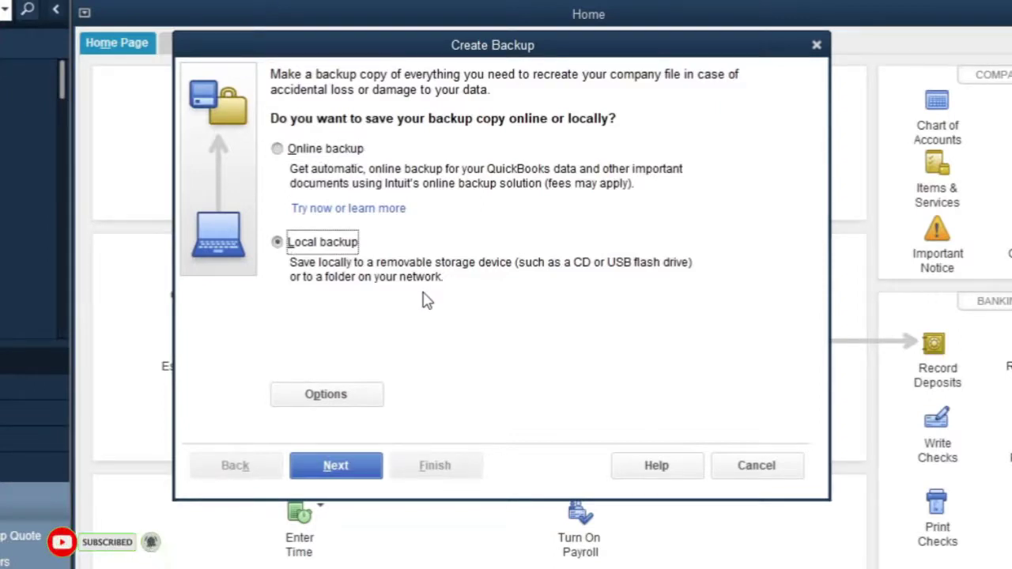
click(340, 400)
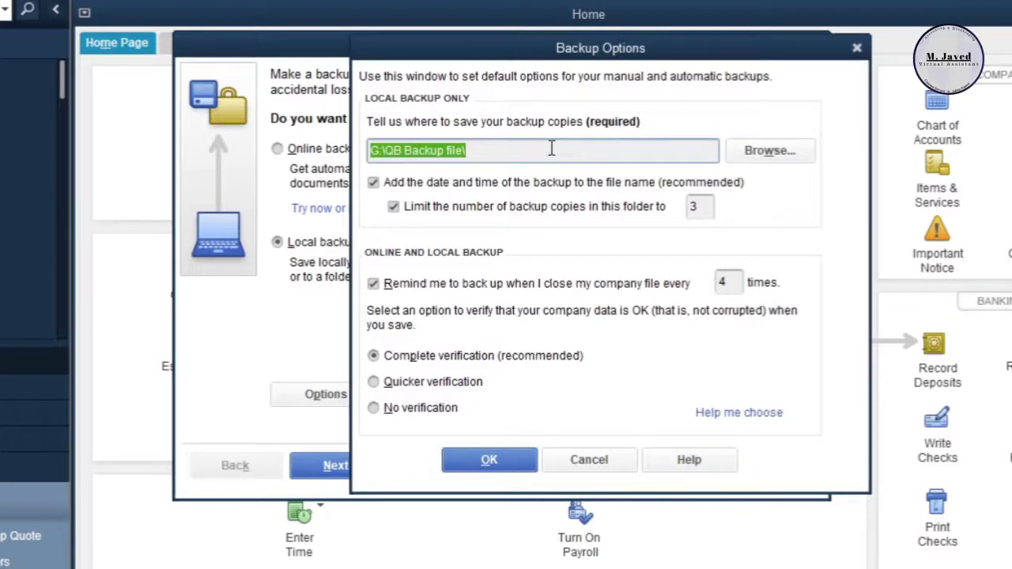
Step: Change the backup location to G:\QB Backup\ and clear the backup-copies limit field
key(BackSpace)
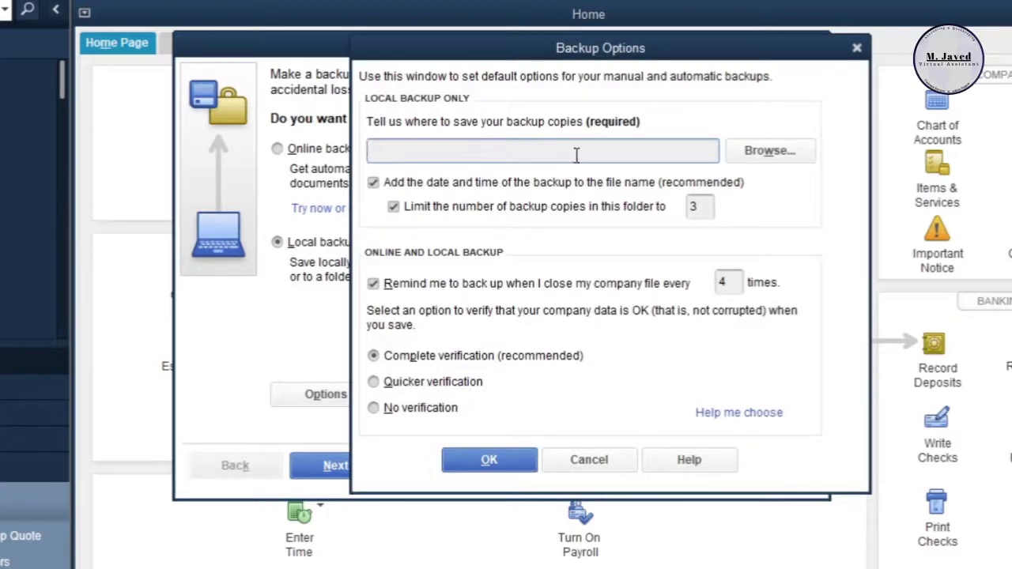
click(747, 155)
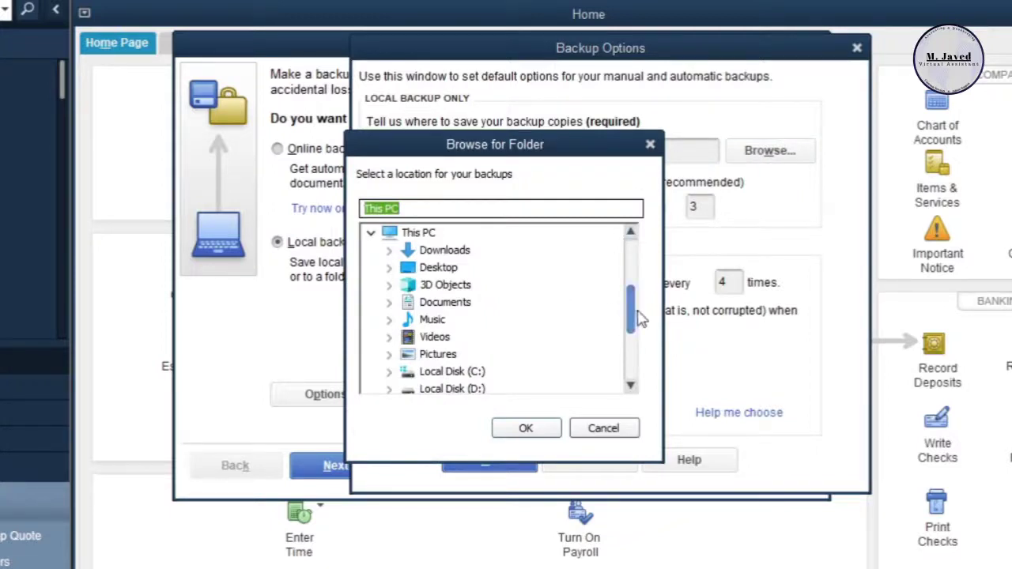
drag(631, 316, 634, 341)
click(458, 324)
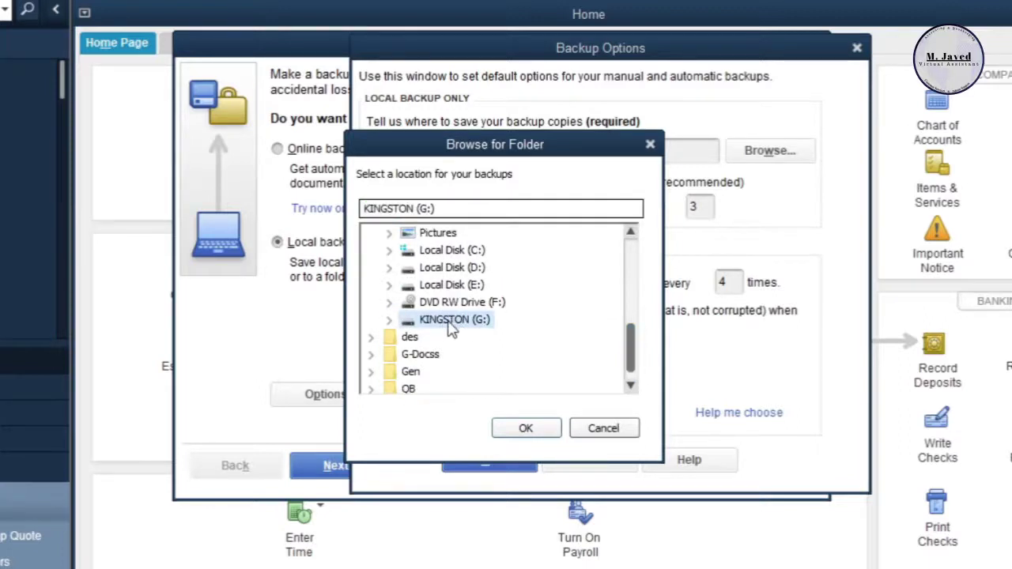
click(388, 320)
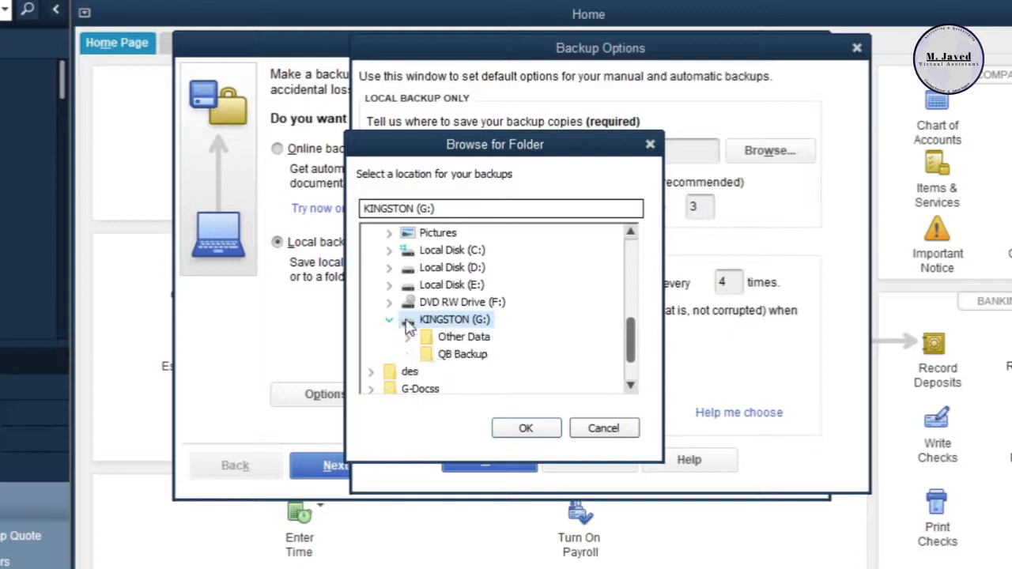
click(462, 357)
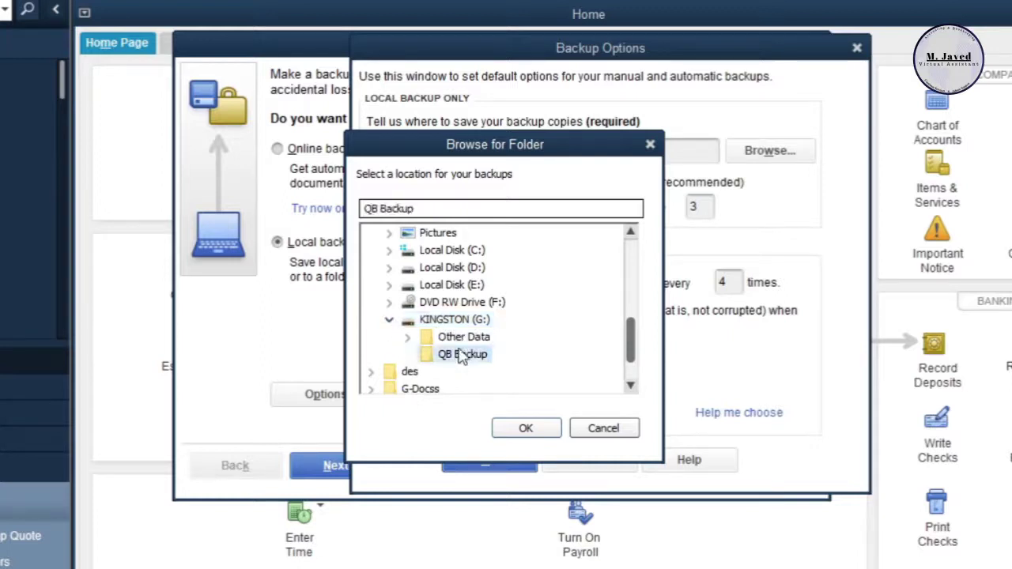
click(526, 428)
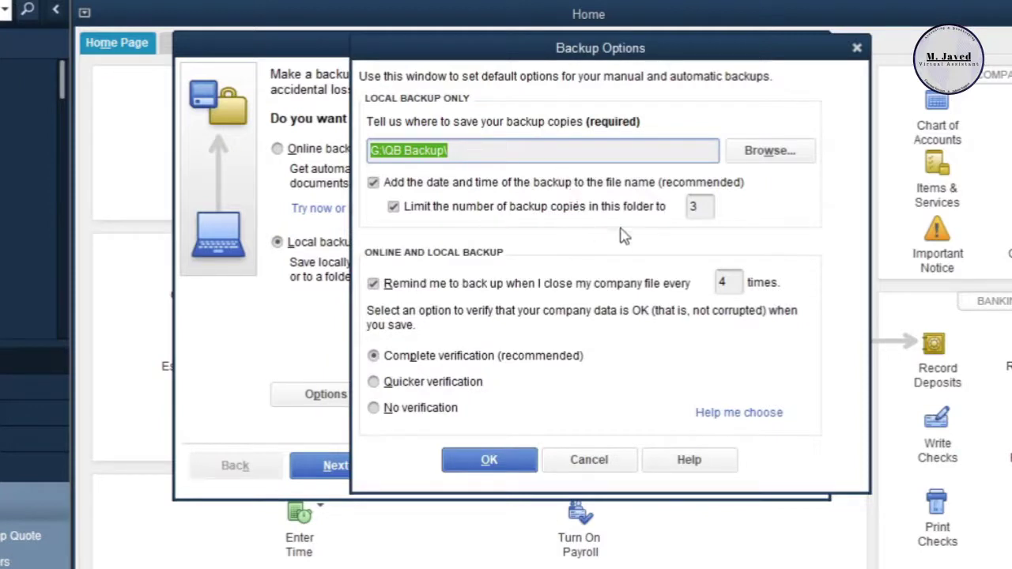
click(706, 212)
key(BackSpace)
Step: Enter 3 as the limit on backup copies kept, correcting a mistyped value
text(50)
key(BackSpace)
key(BackSpace)
text(4)
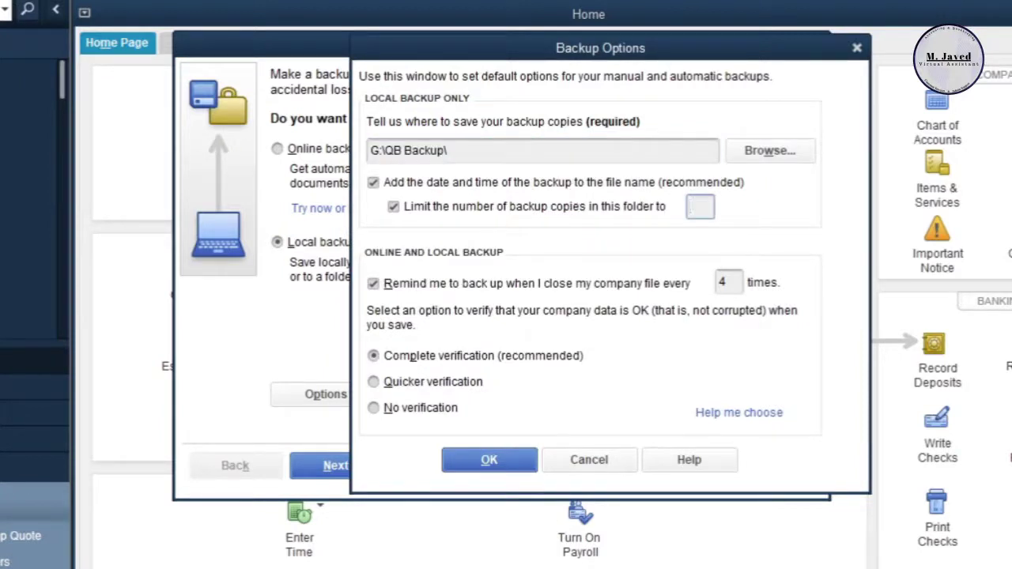
text(3)
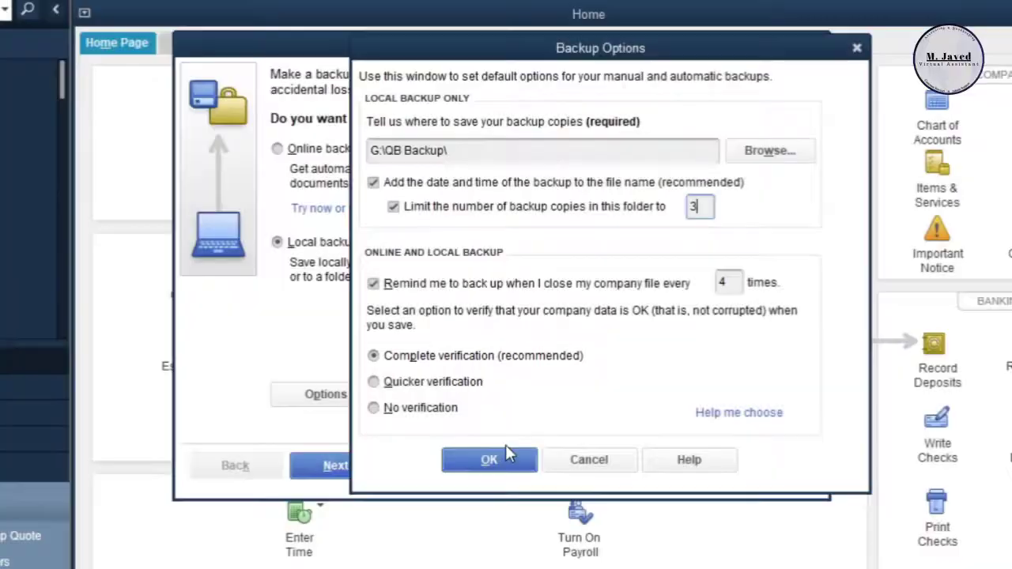
Step: Save the backup options, choose 'Save it now', and save the backup into QB Backup
click(489, 460)
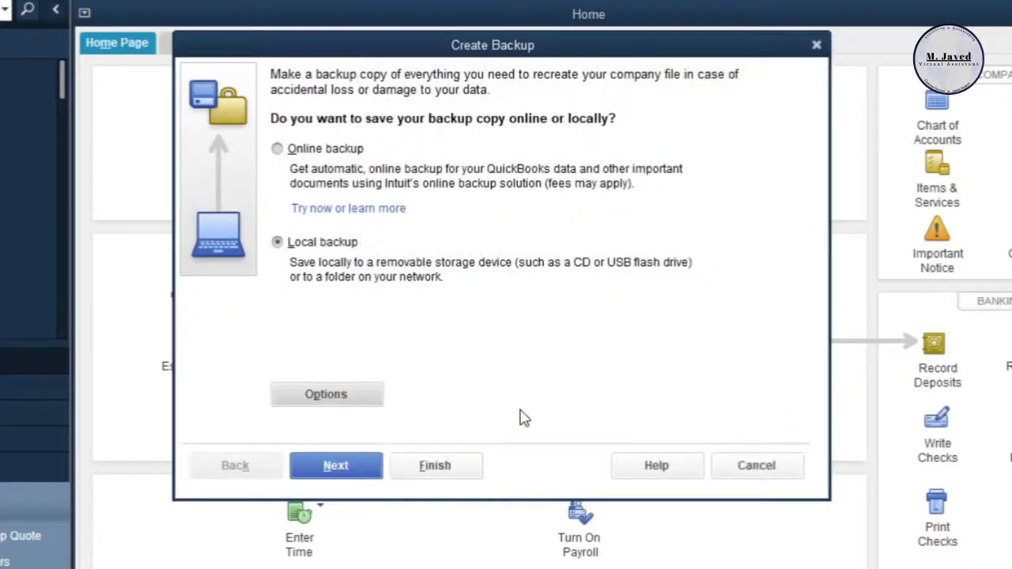
click(336, 466)
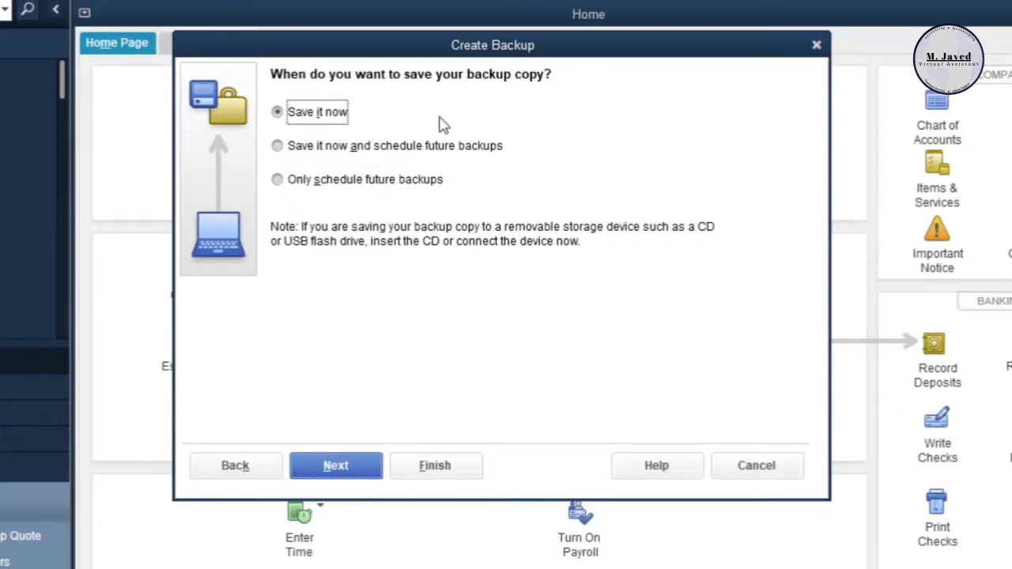
click(448, 154)
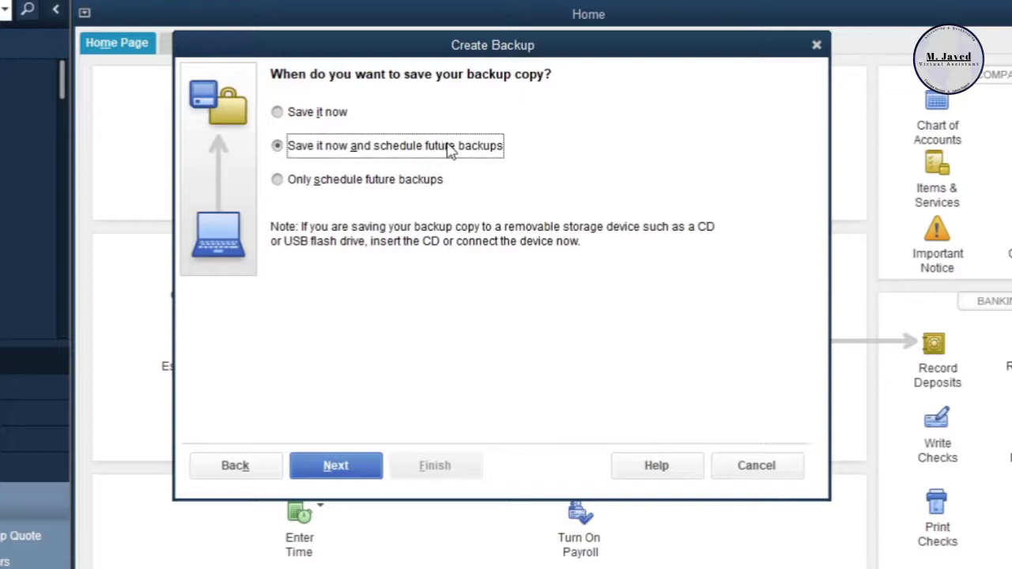
click(436, 182)
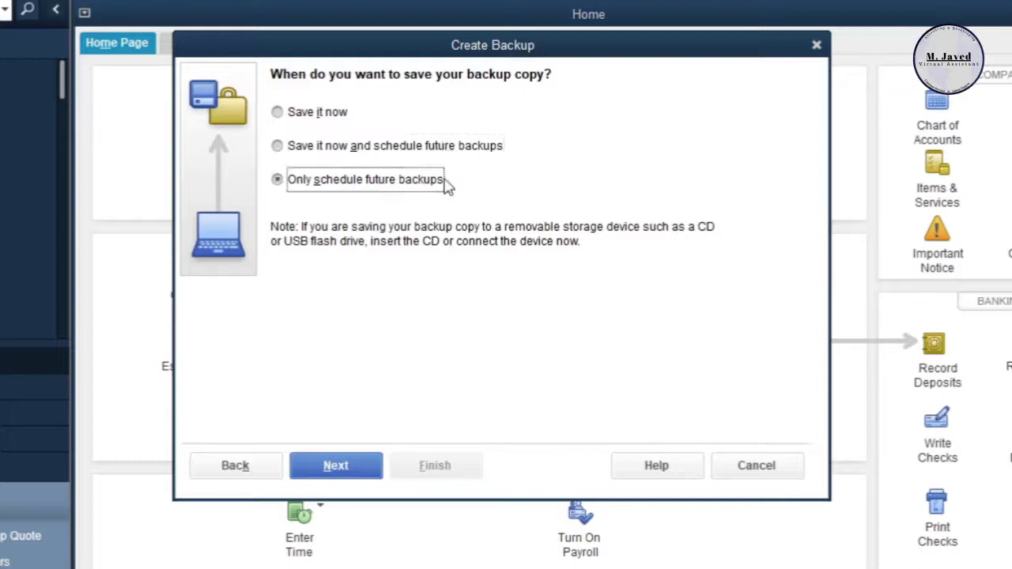
click(357, 115)
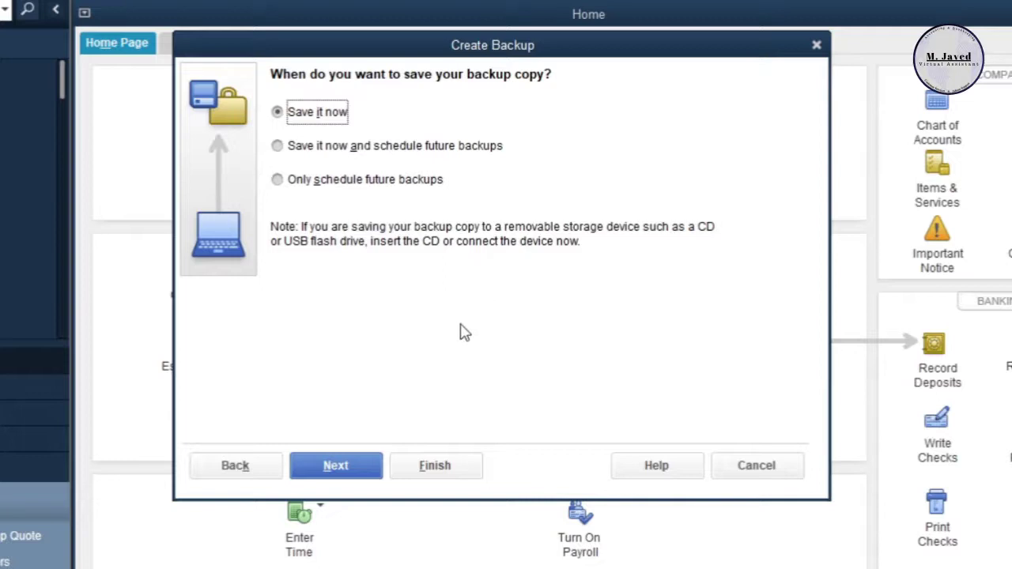
click(355, 467)
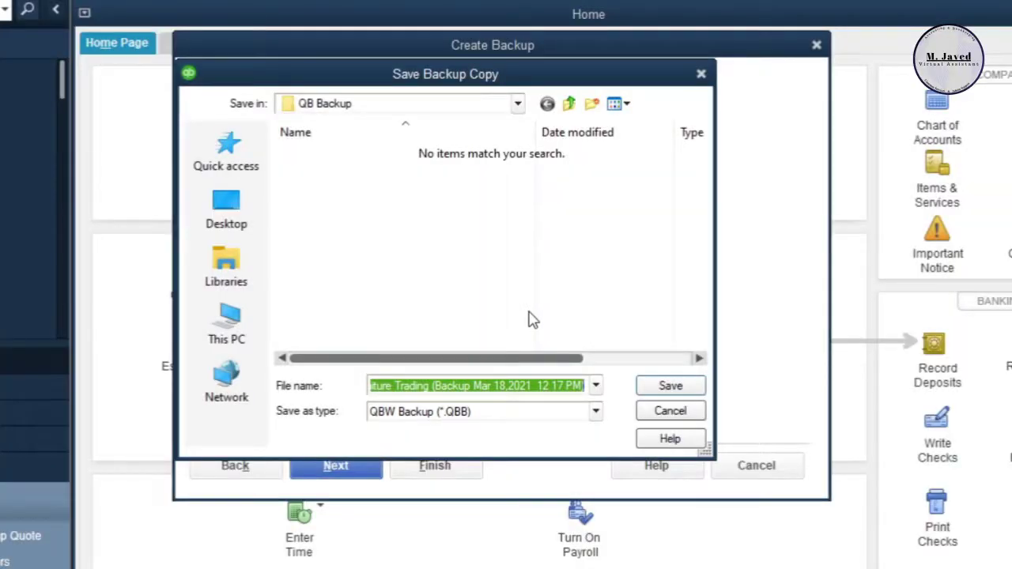
click(660, 388)
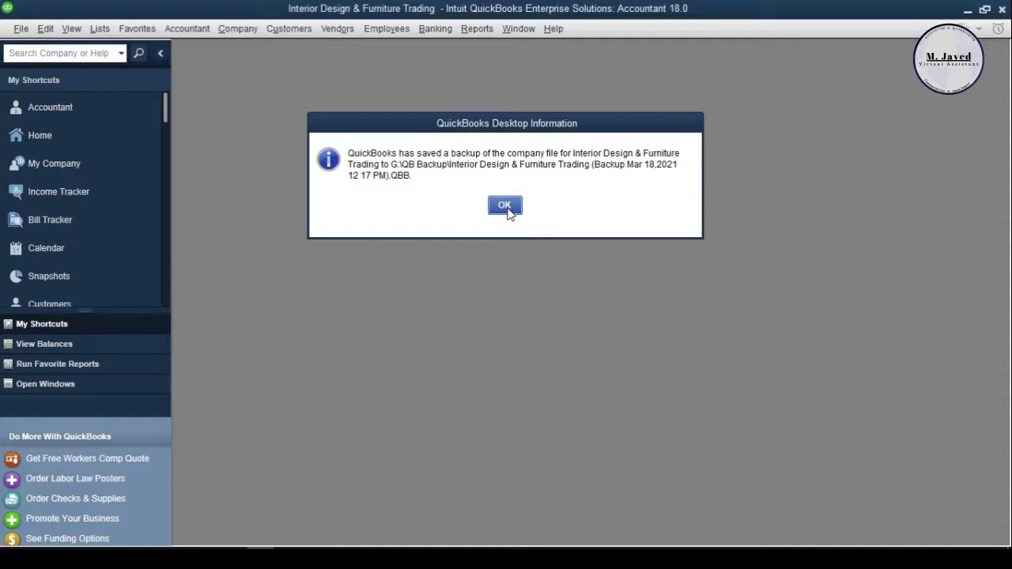
Step: Dismiss the backup-saved confirmation and minimise QuickBooks to show the desktop
click(507, 207)
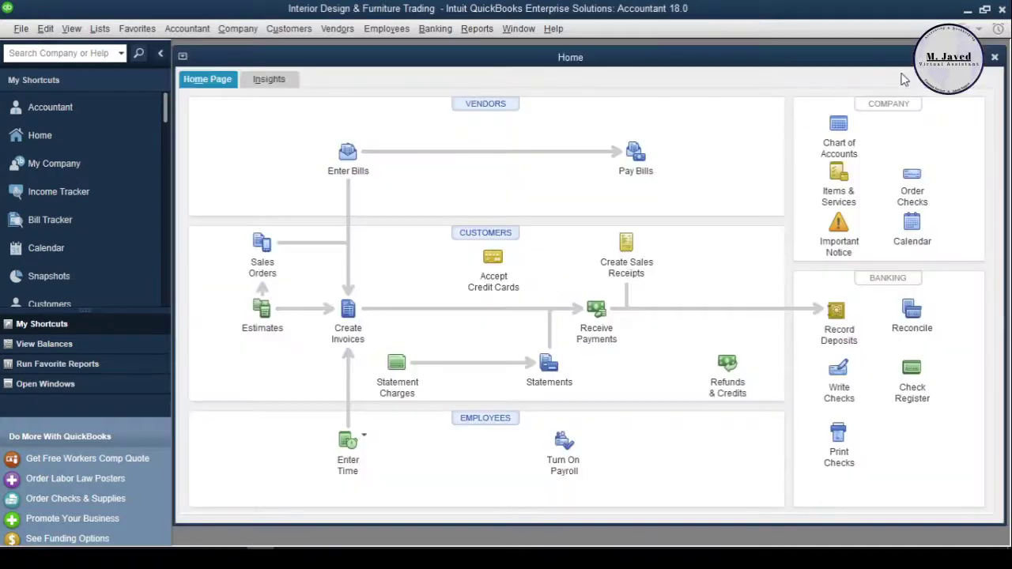
click(966, 11)
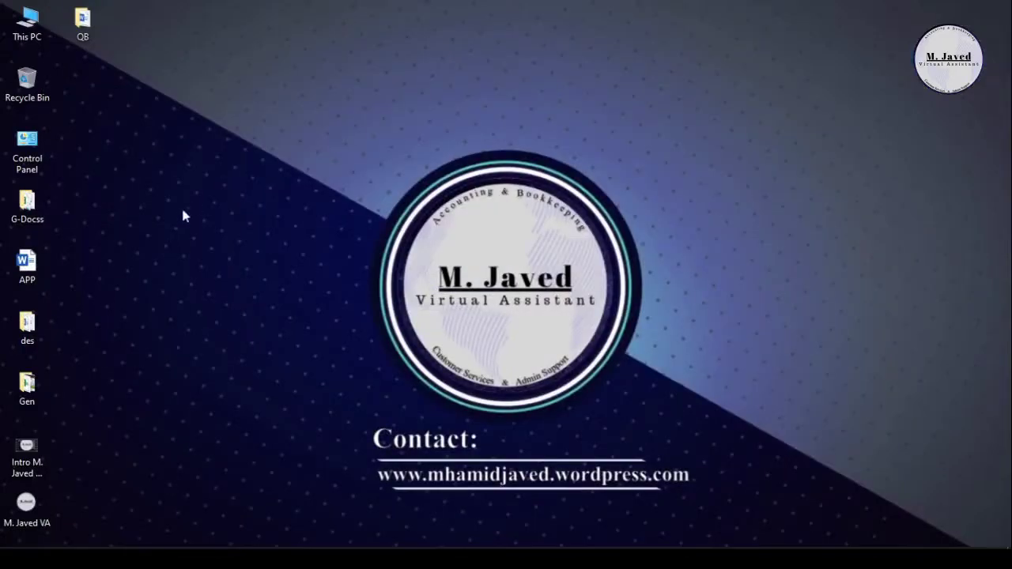
Step: Open G:\QB Backup in File Explorer and check the 6.50 MB QBB file's properties
double_click(26, 22)
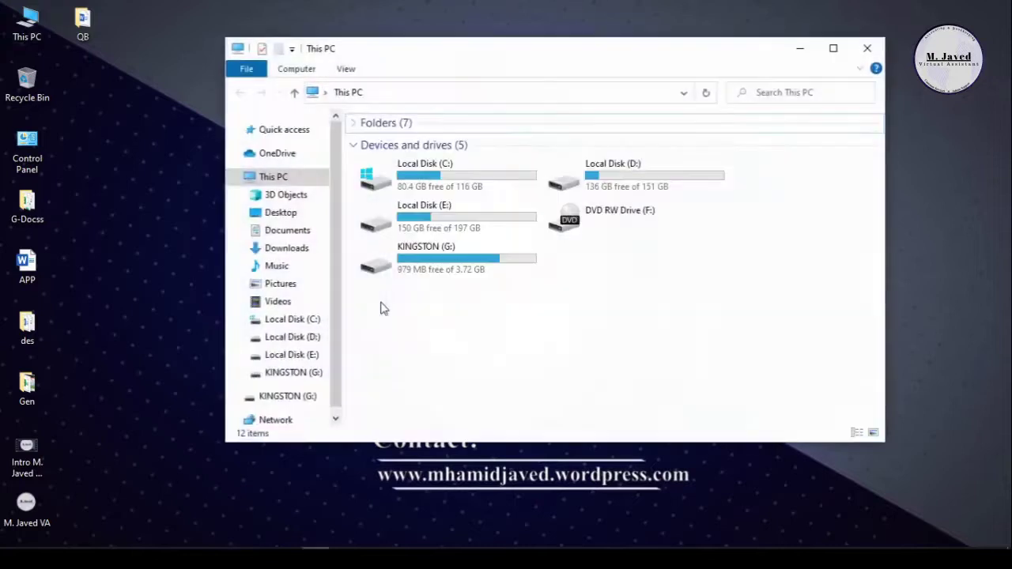
double_click(427, 260)
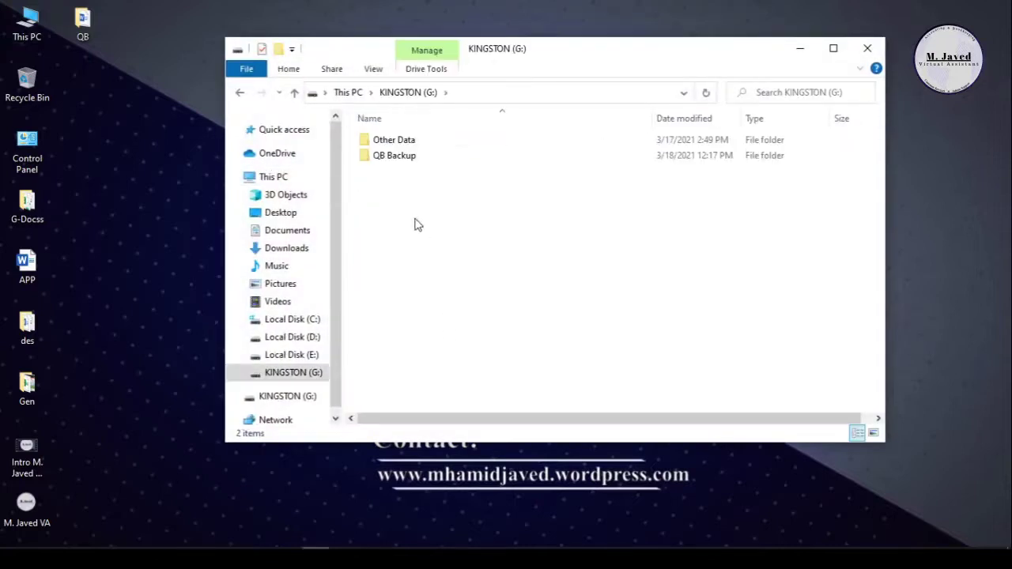
double_click(395, 155)
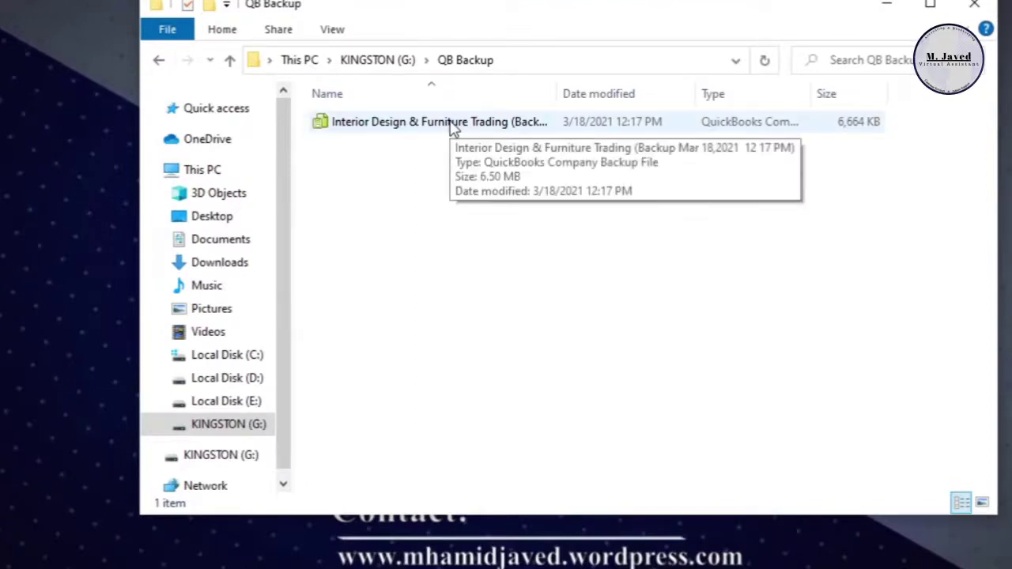
right_click(431, 127)
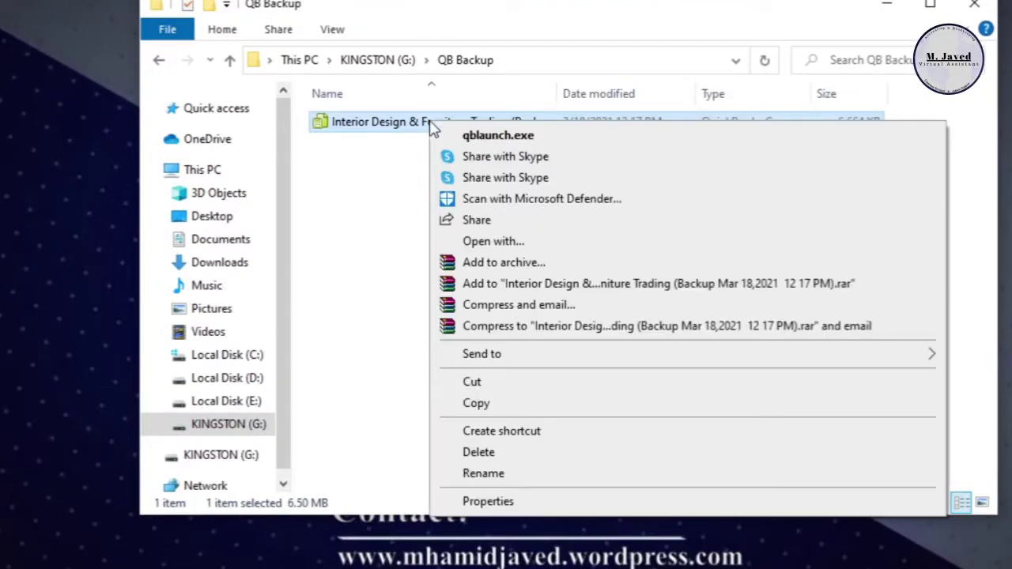
click(514, 503)
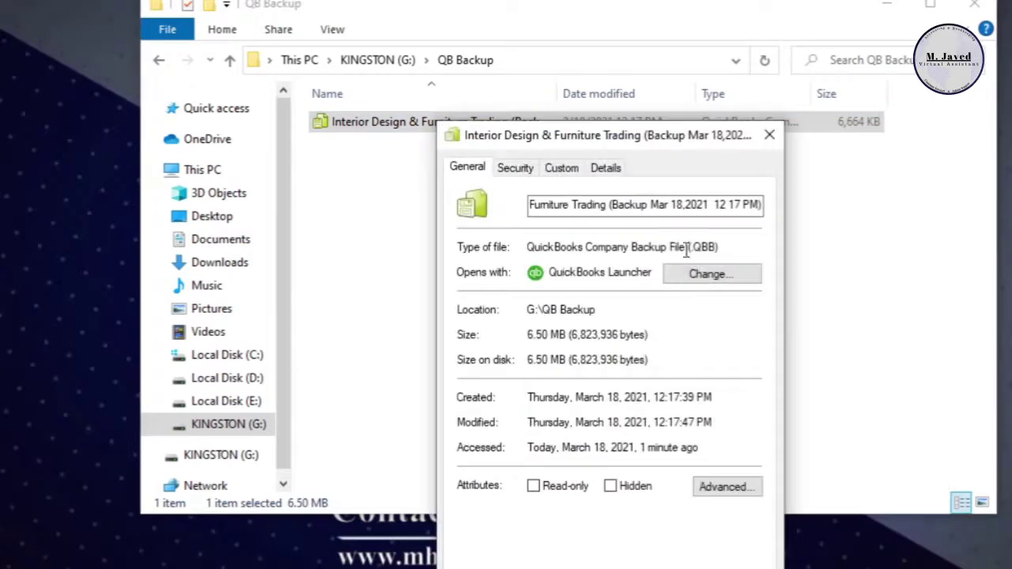
mouse_move(719, 248)
mouse_down()
mouse_move(649, 248)
mouse_move(717, 250)
mouse_up()
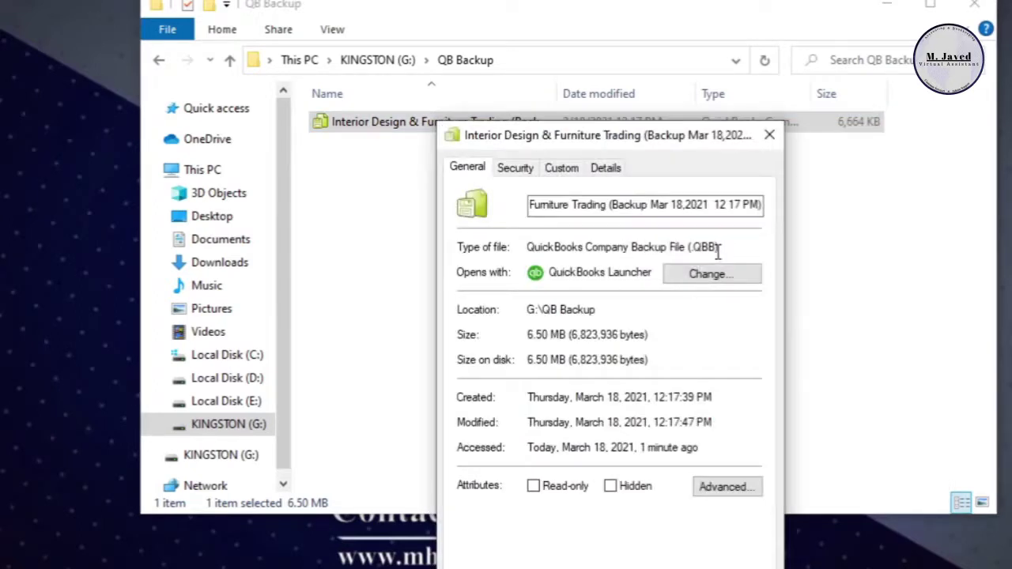
click(770, 135)
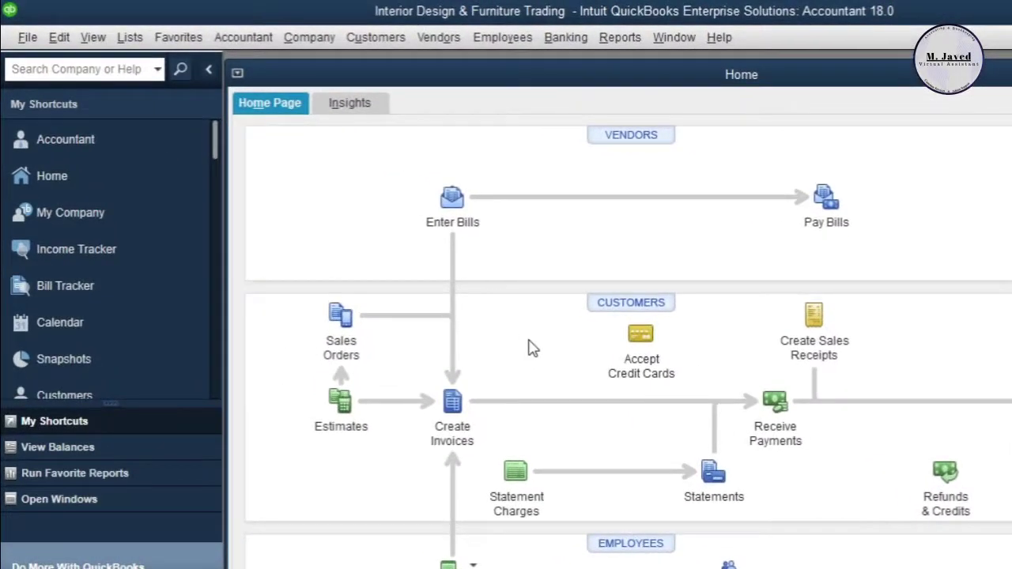
Step: Choose Open or Restore Company, pick Restore a backup copy, and keep Local backup
click(28, 37)
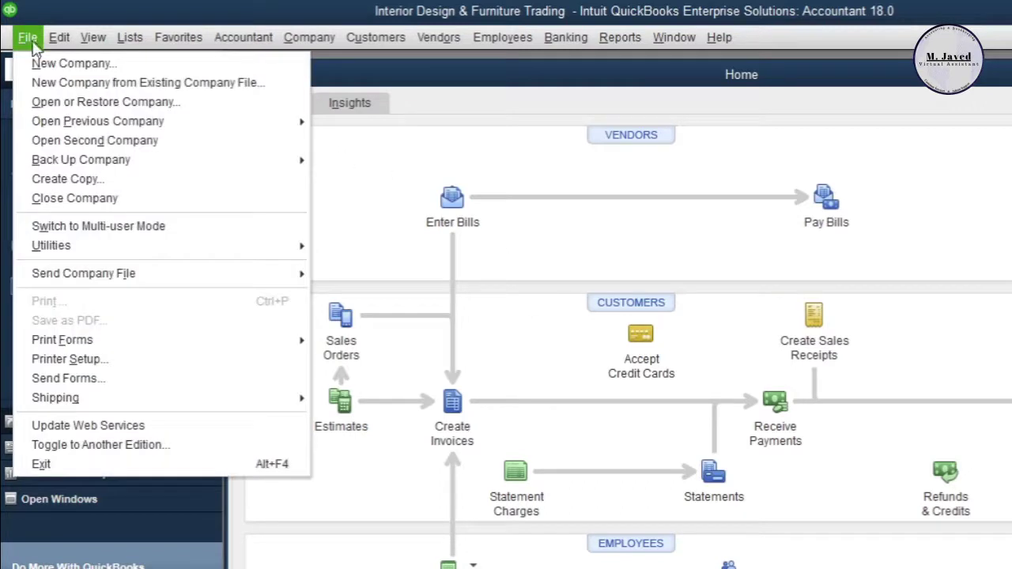
click(198, 104)
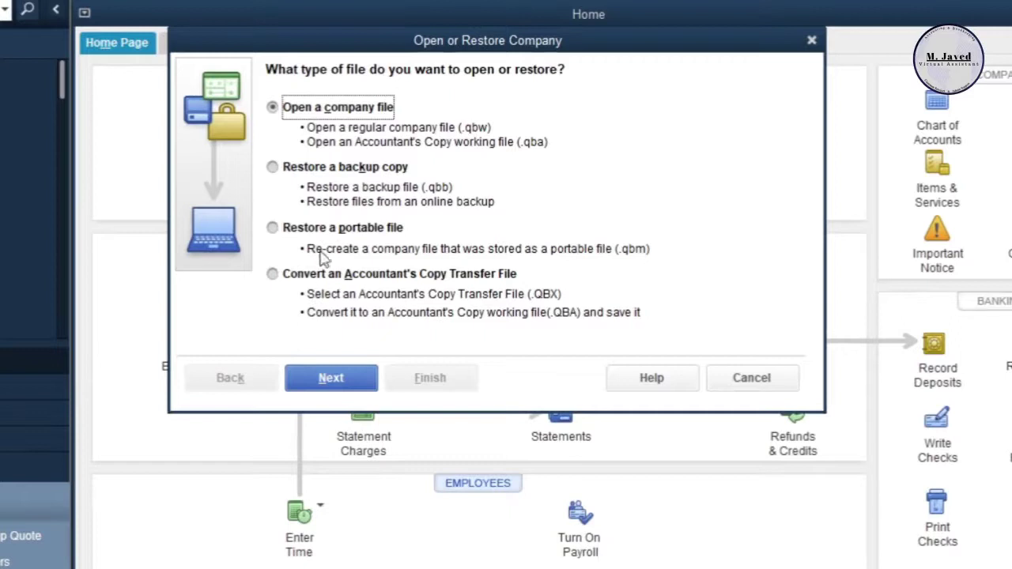
click(272, 169)
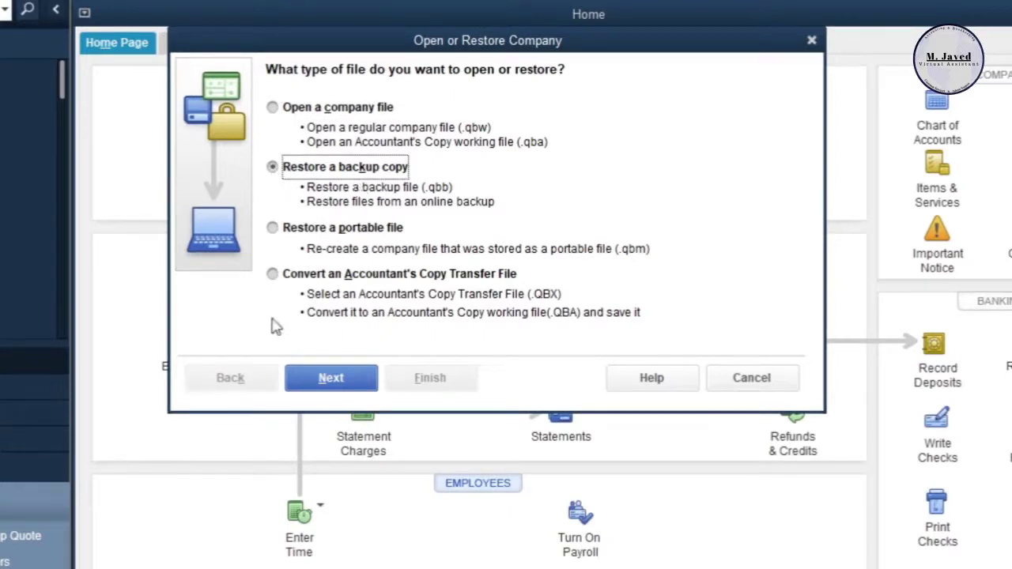
click(331, 378)
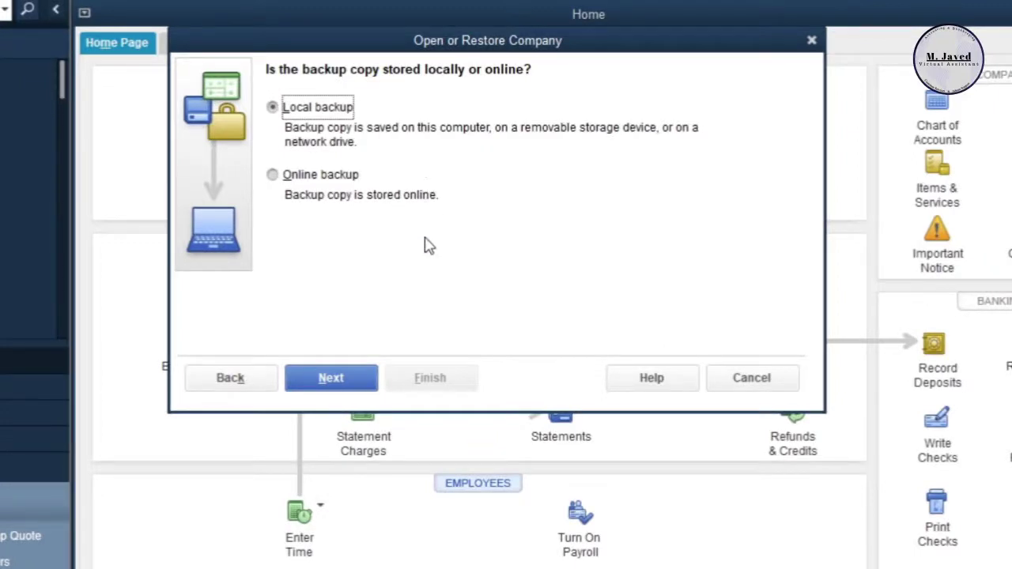
click(353, 379)
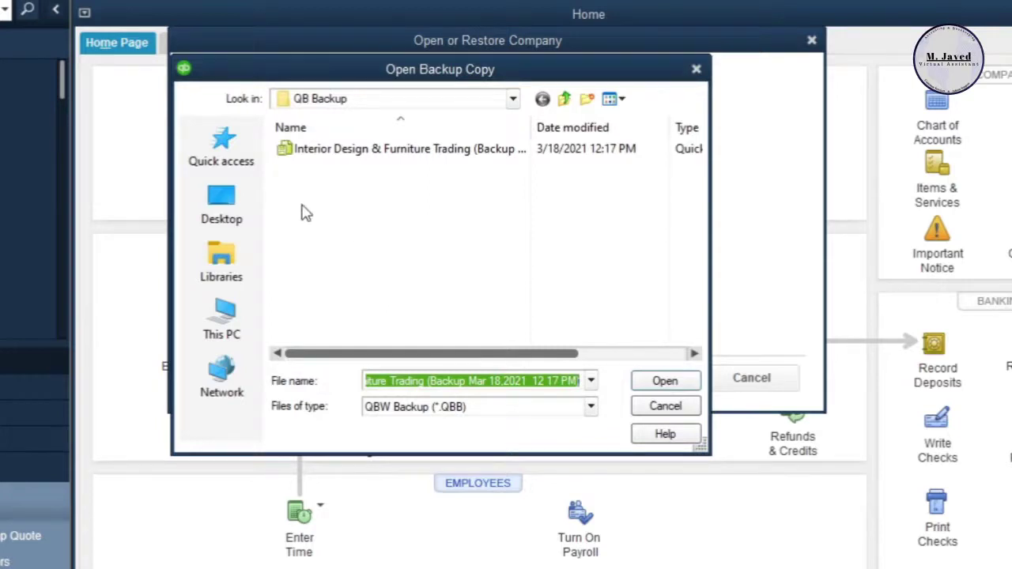
Step: Open the Interior Design & Furniture Trading backup from KINGSTON (G:)\QB Backup for restoring
click(227, 202)
scroll(467, 296, down, 5)
scroll(447, 308, up, 5)
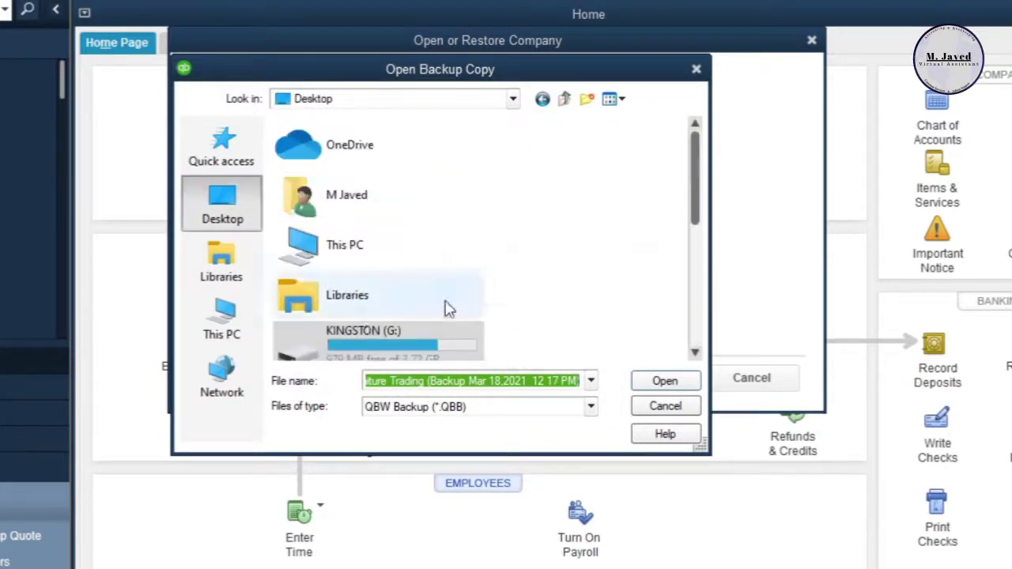
double_click(363, 332)
double_click(305, 165)
click(371, 149)
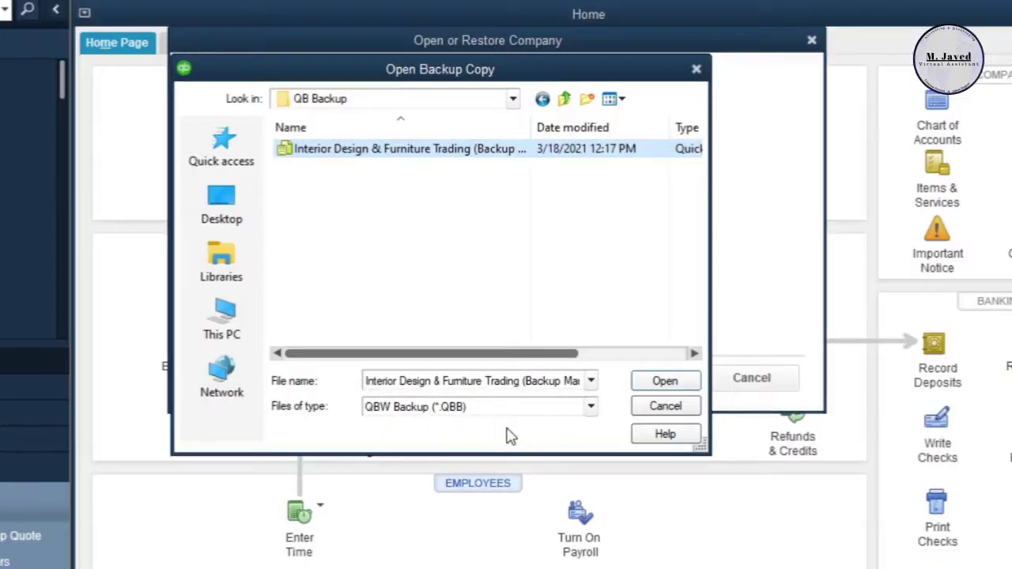
click(656, 382)
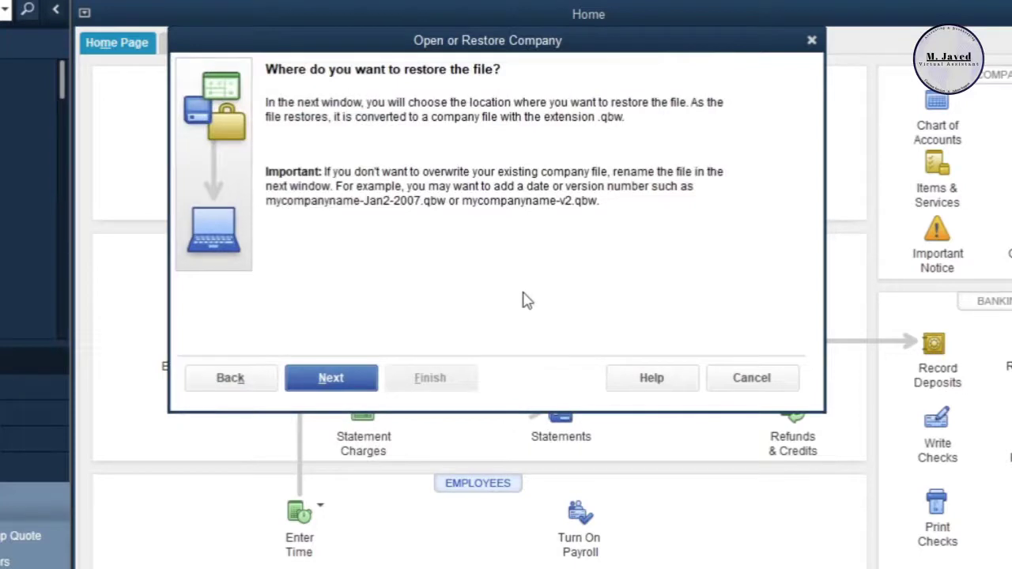
click(332, 379)
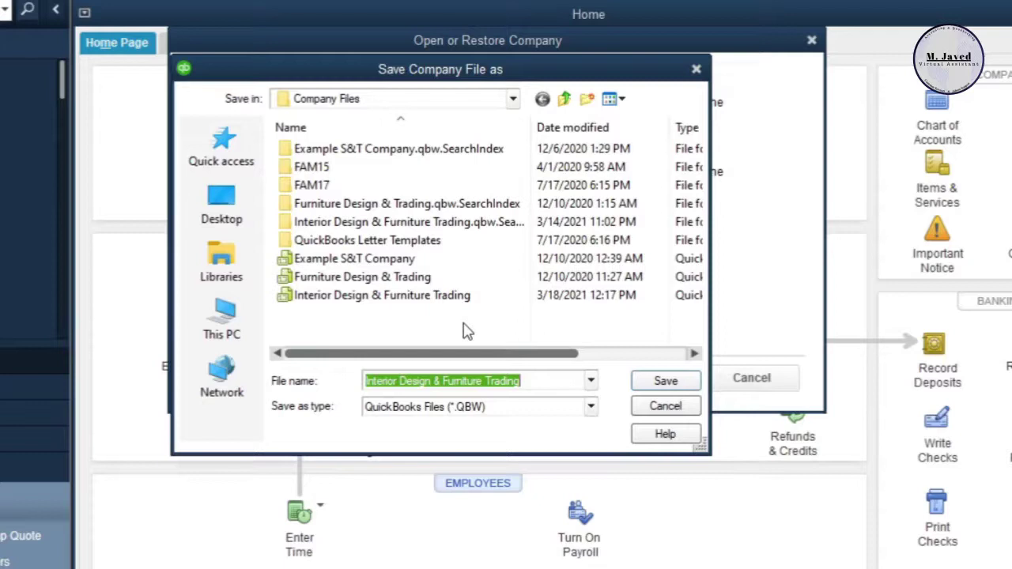
Step: Point the Save Company File dialog at the empty restore qb folder on the Desktop
click(221, 209)
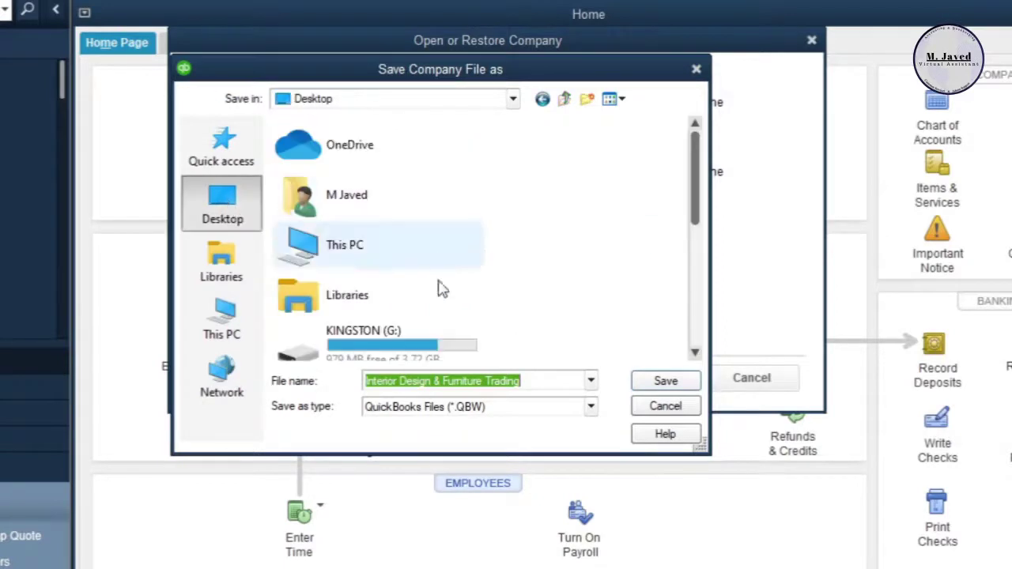
drag(698, 214, 719, 332)
click(350, 348)
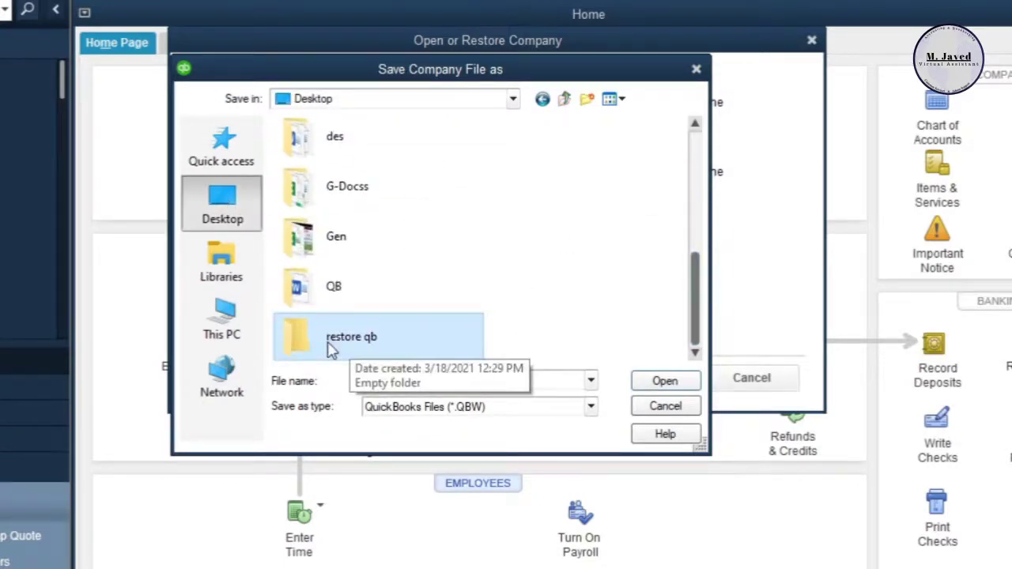
double_click(352, 340)
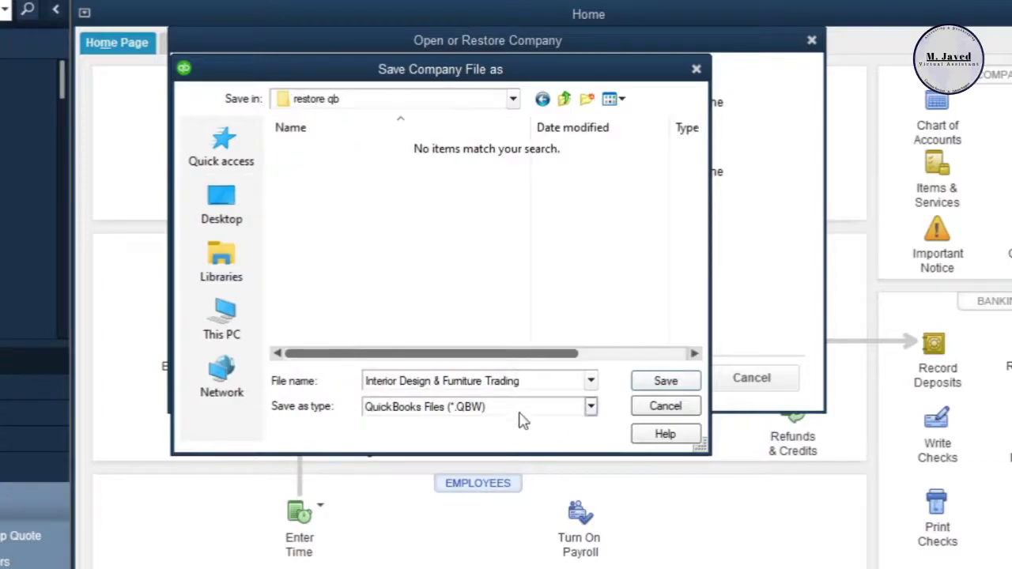